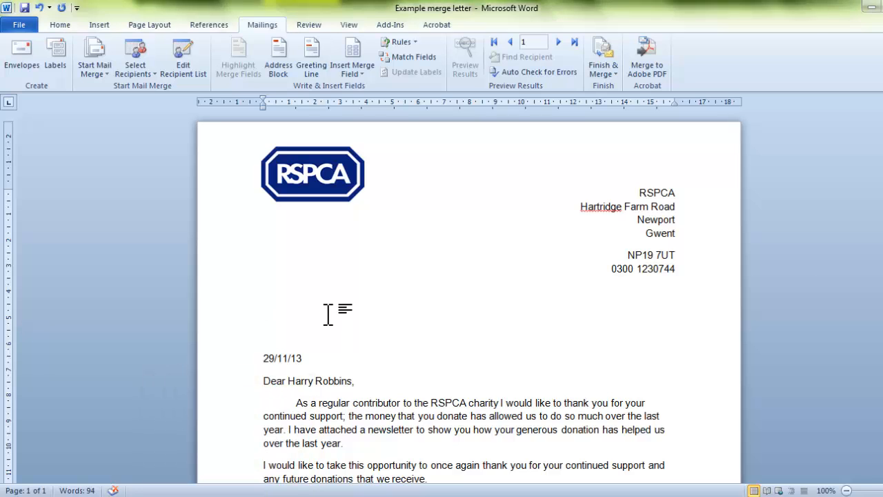
Look over the example merge letter and the client table in the Access database, and return to the letter in Word.
{"action": "scroll", "coordinate": [329, 313], "scroll_direction": "down", "scroll_amount": 2}
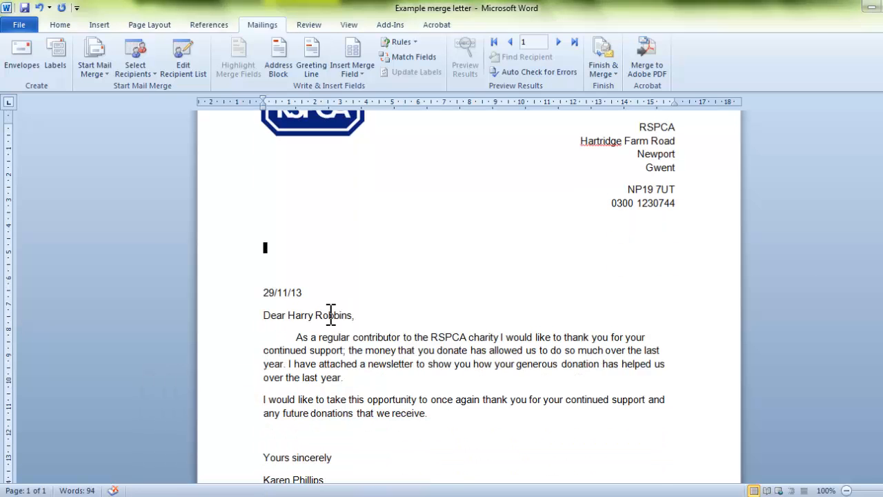
{"action": "scroll", "coordinate": [331, 312], "scroll_direction": "up", "scroll_amount": 1}
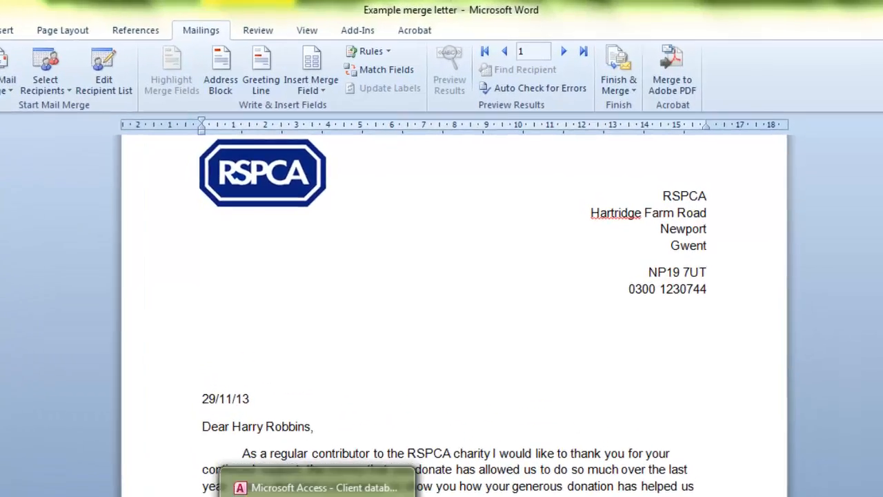
{"action": "left_click", "coordinate": [318, 493]}
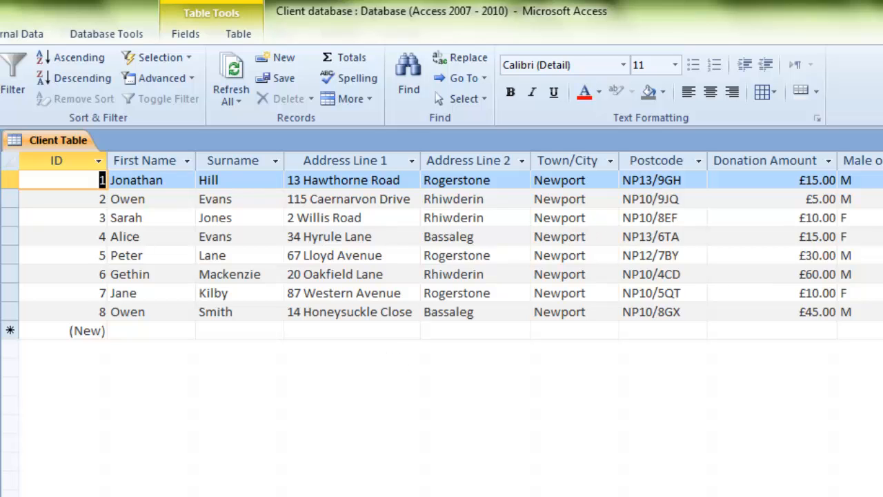
{"action": "left_click", "coordinate": [105, 494]}
{"action": "left_click", "coordinate": [134, 481]}
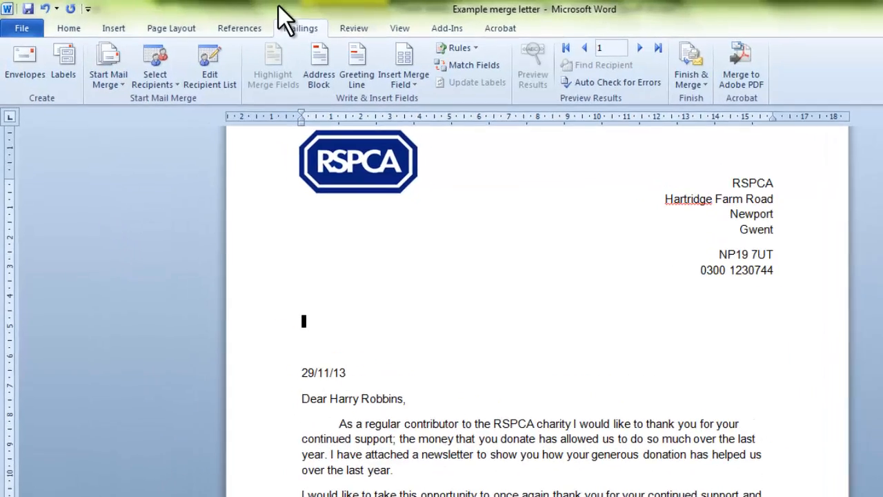
Start the Step by Step Mail Merge Wizard for the example merge letter.
{"action": "left_click", "coordinate": [59, 27]}
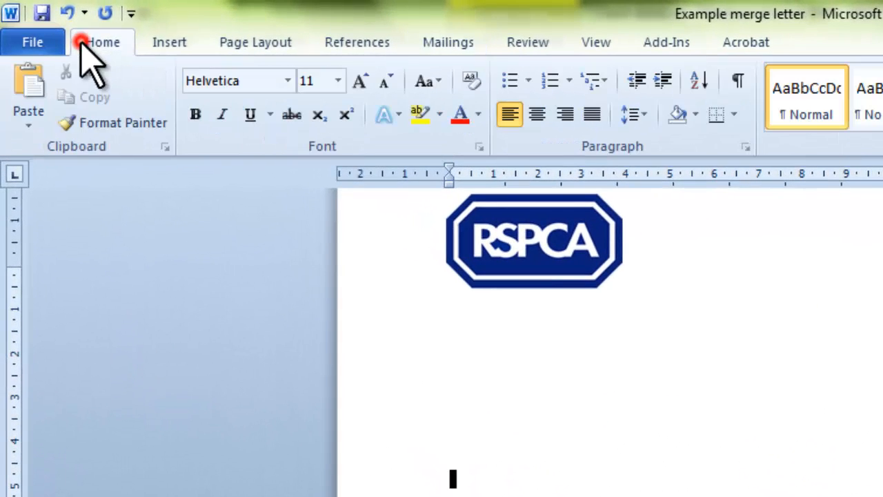
{"action": "left_click", "coordinate": [449, 42]}
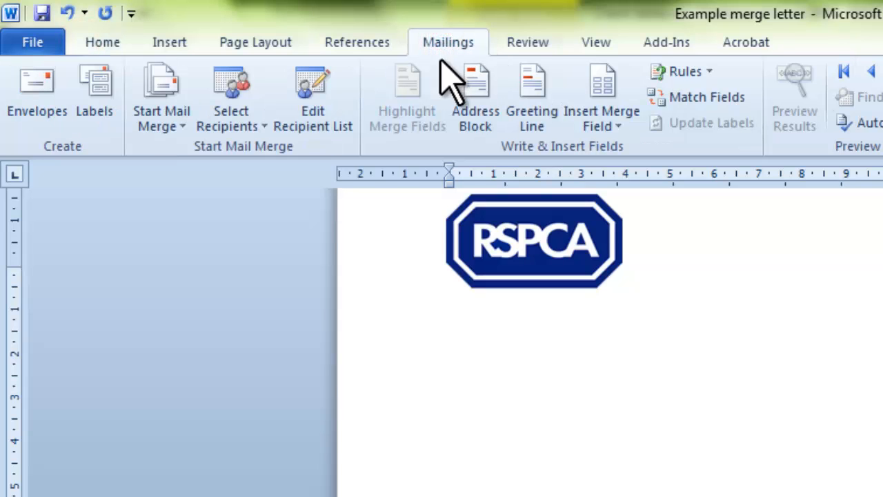
{"action": "left_click", "coordinate": [156, 128]}
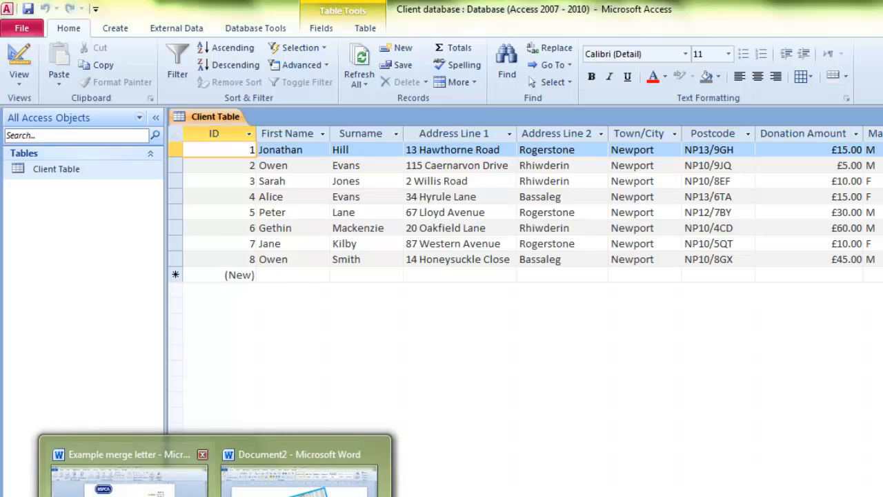
{"action": "left_click", "coordinate": [110, 459]}
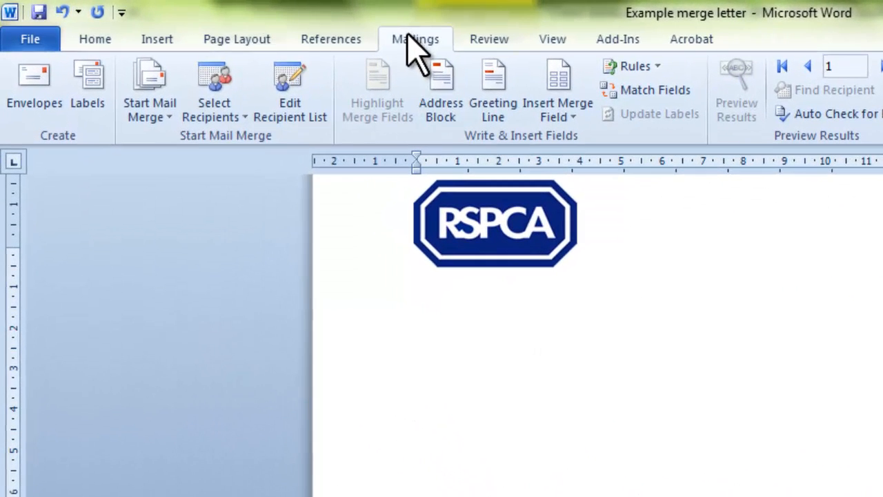
{"action": "left_click", "coordinate": [169, 109]}
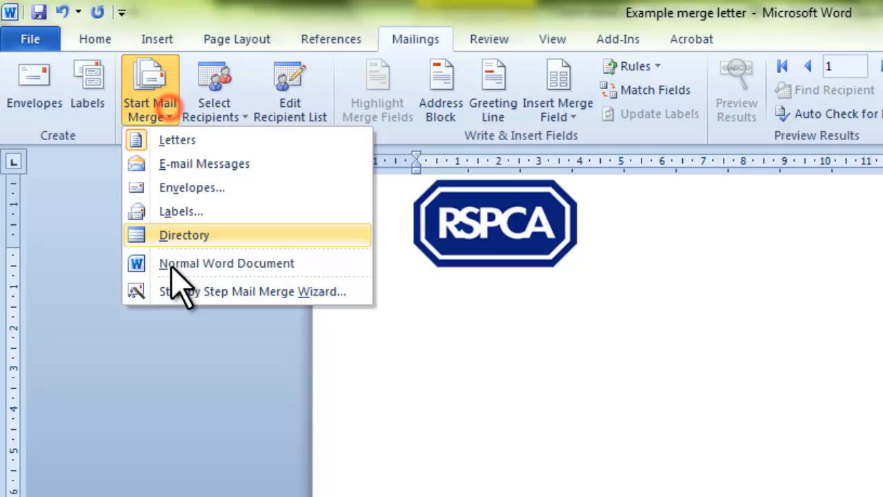
{"action": "left_click", "coordinate": [220, 291]}
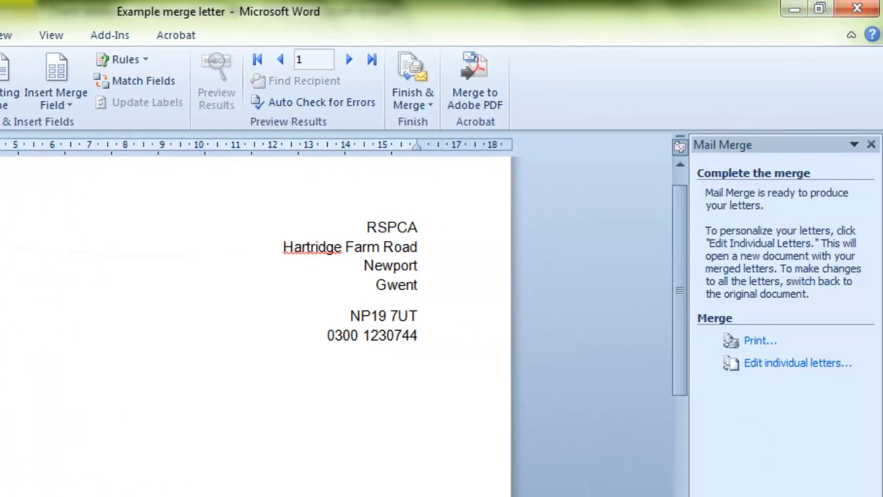
Return the wizard to its first stage and proceed to recipient selection, keeping Letters as document type and the current document as starting document.
{"action": "left_click", "coordinate": [776, 494]}
{"action": "left_click", "coordinate": [776, 493]}
{"action": "left_click", "coordinate": [776, 493]}
{"action": "left_click", "coordinate": [776, 494]}
{"action": "left_click", "coordinate": [776, 493]}
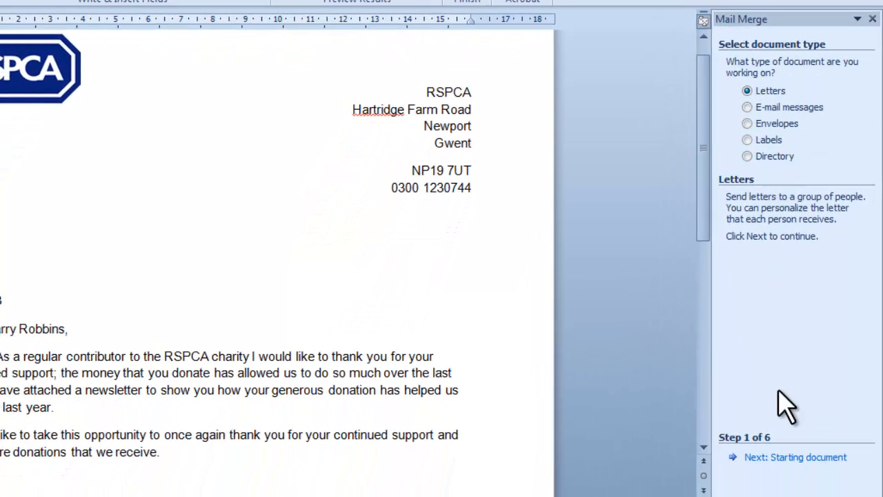
{"action": "left_click", "coordinate": [771, 458]}
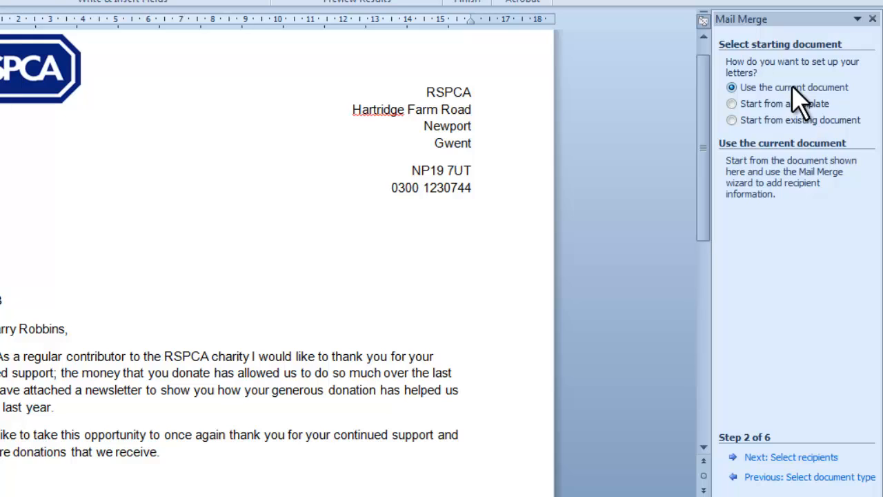
{"action": "left_click", "coordinate": [783, 459]}
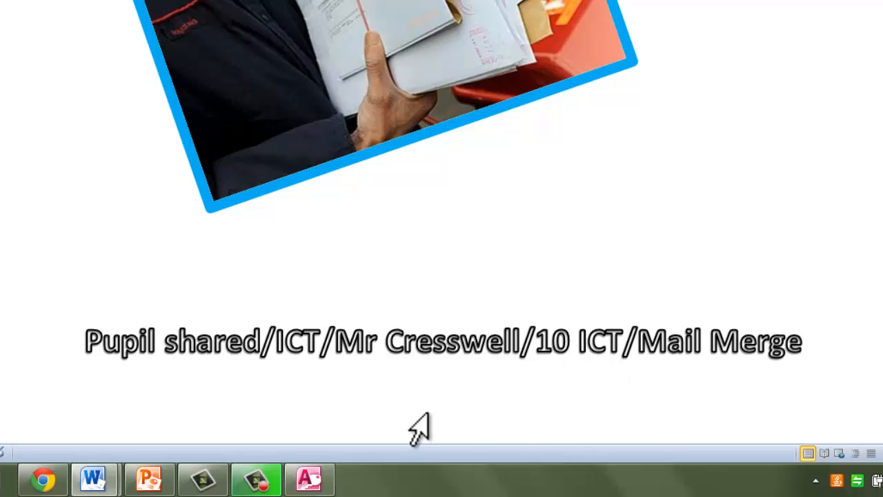
Check the client table in Access and switch back to the example merge letter in Word.
{"action": "left_click", "coordinate": [324, 483]}
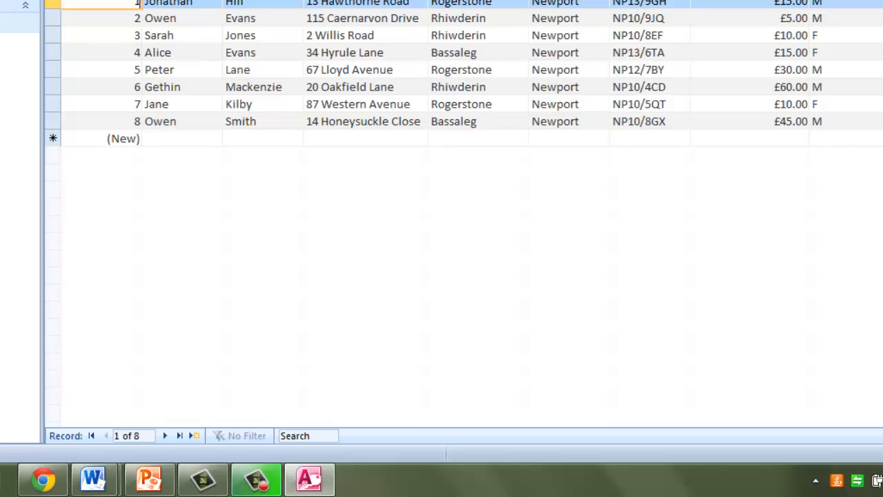
{"action": "mouse_move", "coordinate": [89, 477]}
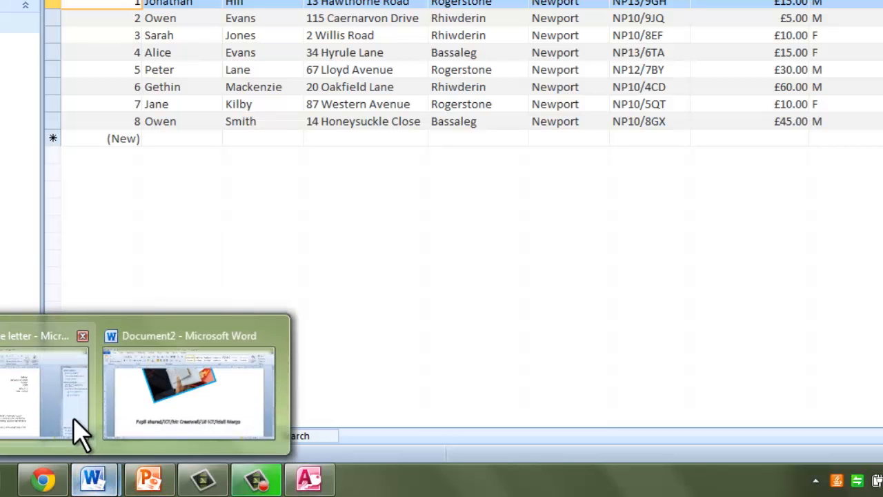
{"action": "left_click", "coordinate": [80, 433]}
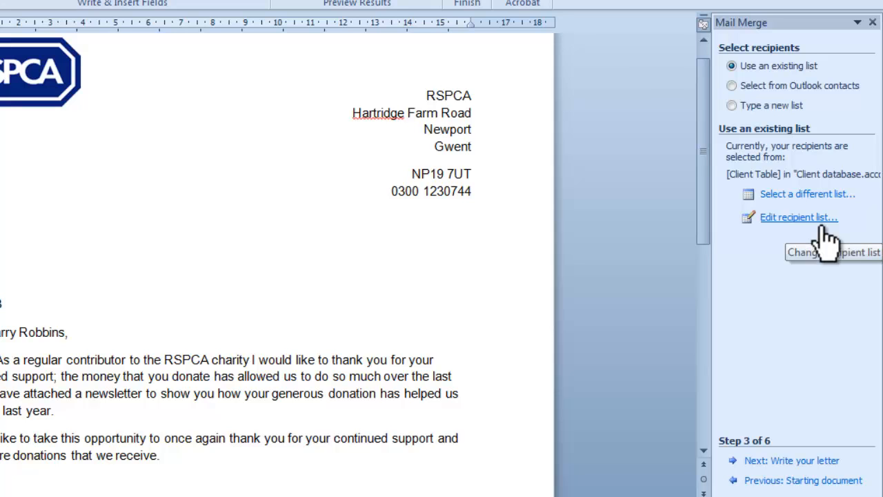
Choose the Client database file as the recipient list with all recipients included, and continue to the letter-writing stage.
{"action": "left_click", "coordinate": [801, 196]}
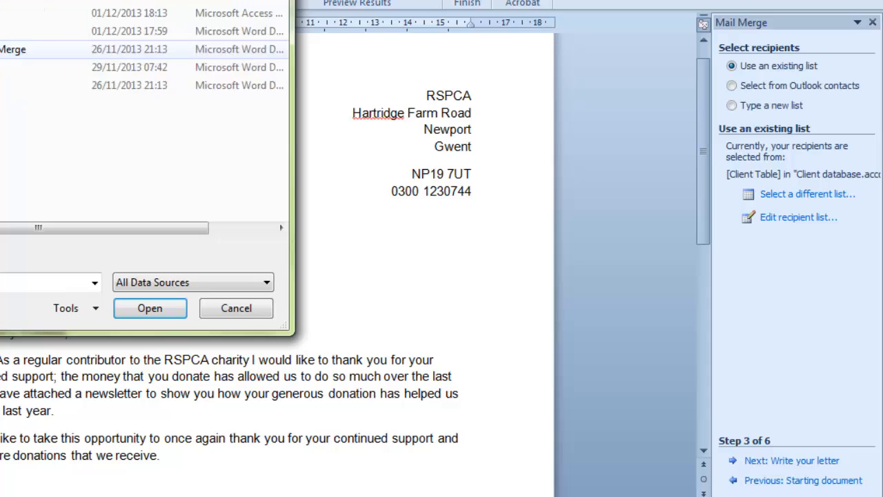
{"action": "double_click", "coordinate": [7, 14]}
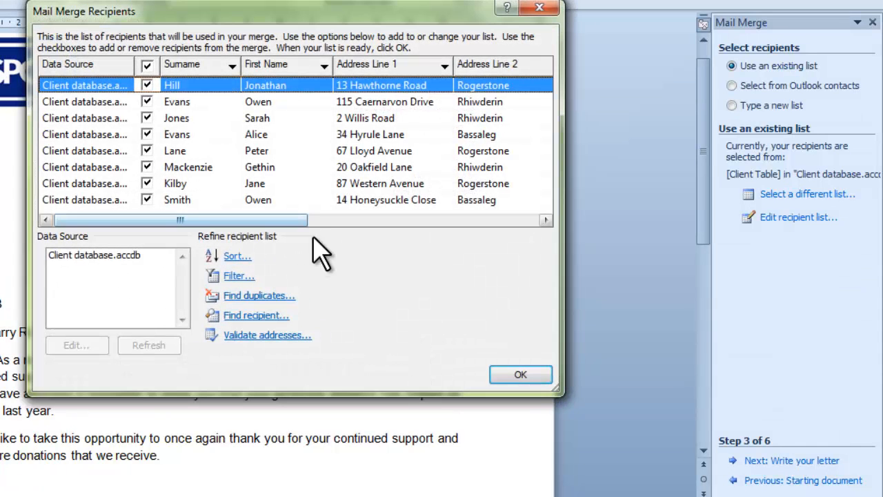
{"action": "left_click", "coordinate": [147, 87]}
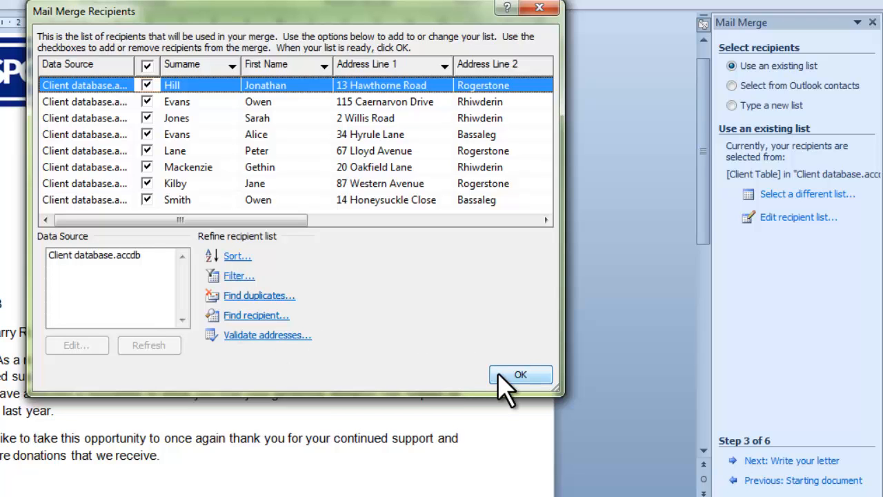
{"action": "left_click", "coordinate": [519, 376]}
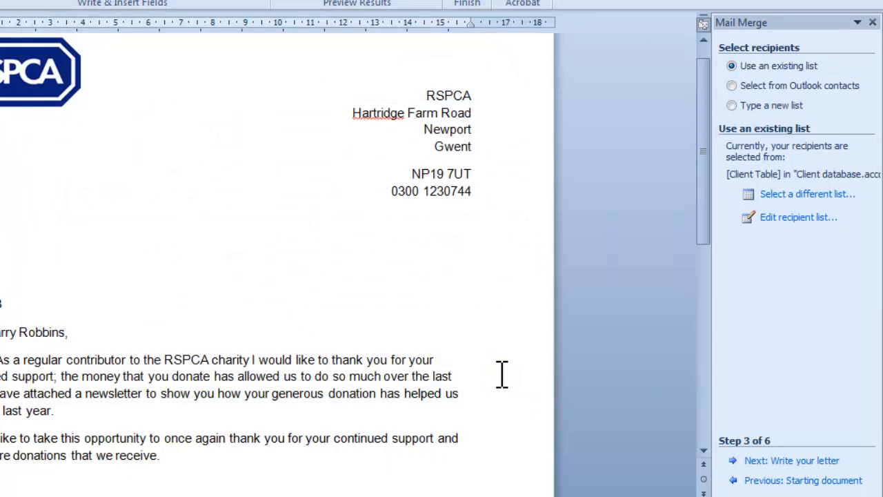
{"action": "left_click", "coordinate": [801, 461]}
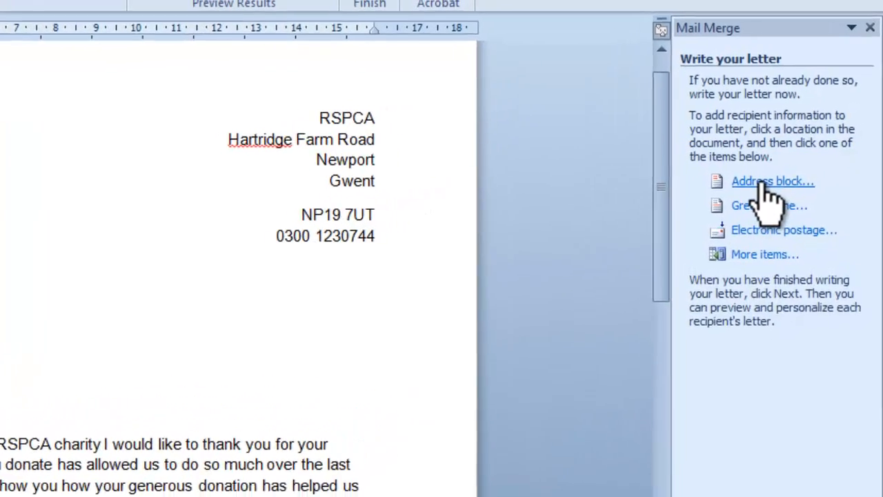
Insert an address block above the letter's date and remove it again.
{"action": "left_click", "coordinate": [763, 182]}
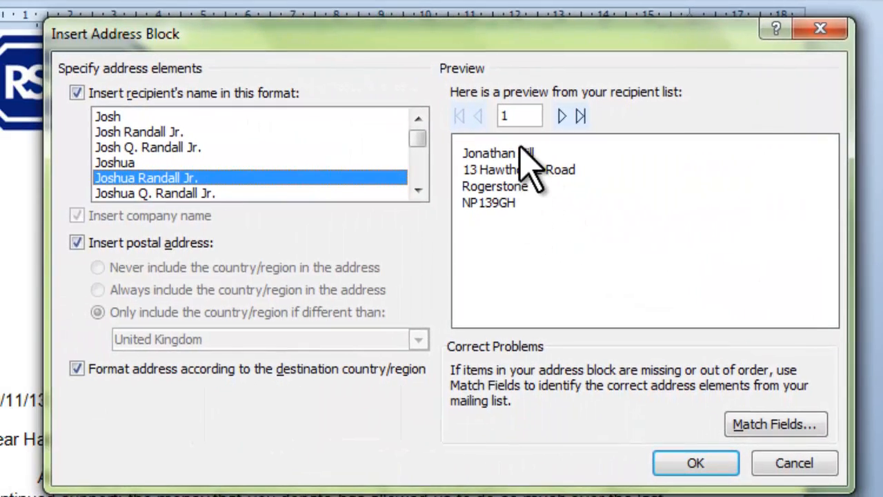
{"action": "left_click", "coordinate": [697, 464]}
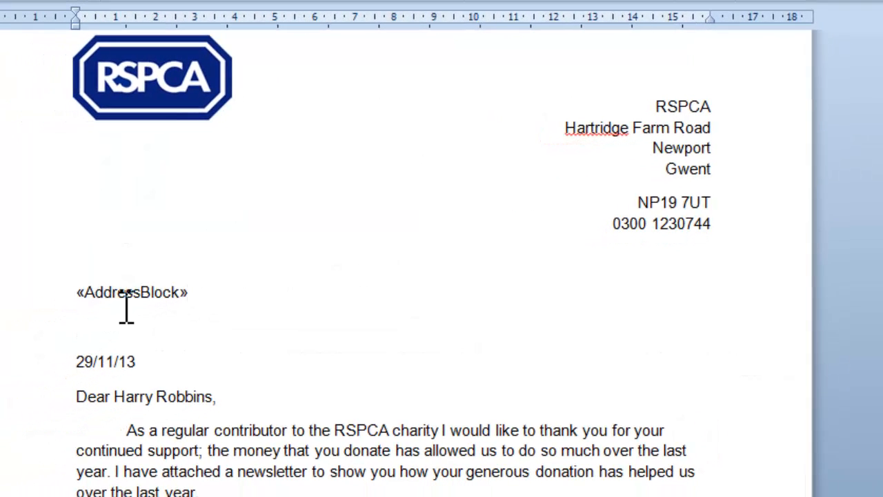
{"action": "triple_click", "coordinate": [219, 304]}
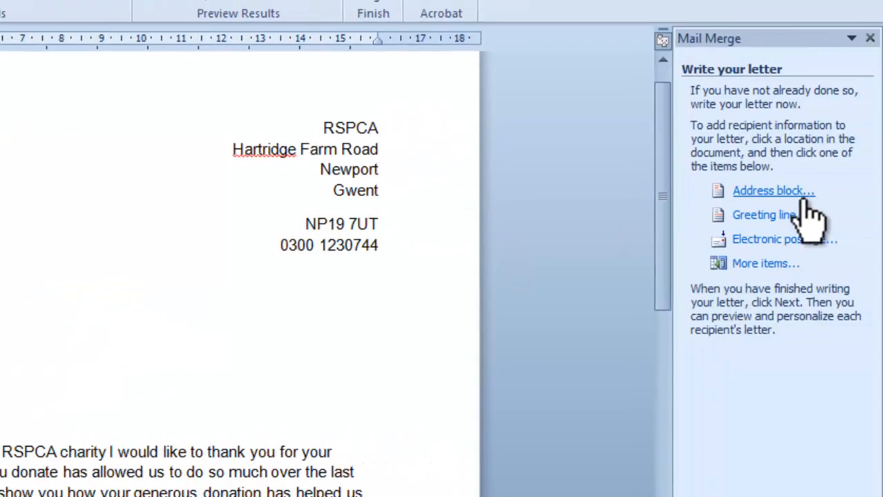
Insert the First Name, Surname, Address Line 1, Address Line 2, Town/City and Postcode merge fields above the letter's date.
{"action": "left_click", "coordinate": [776, 263]}
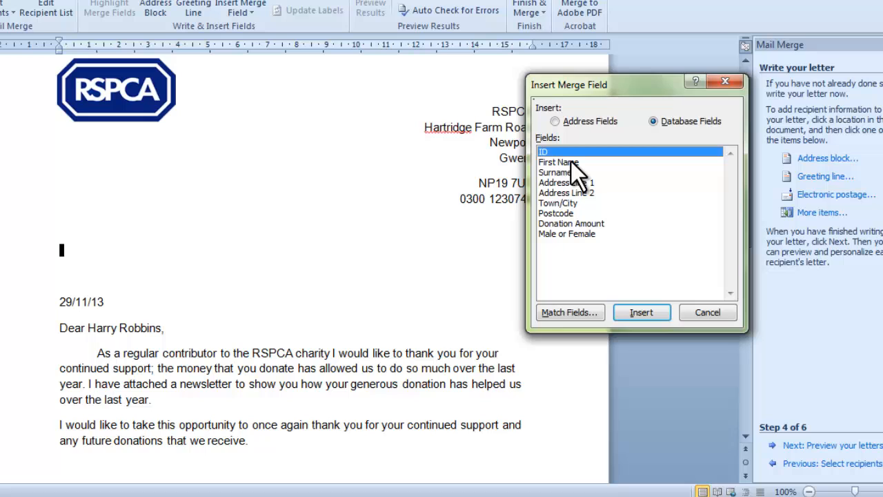
{"action": "double_click", "coordinate": [571, 161]}
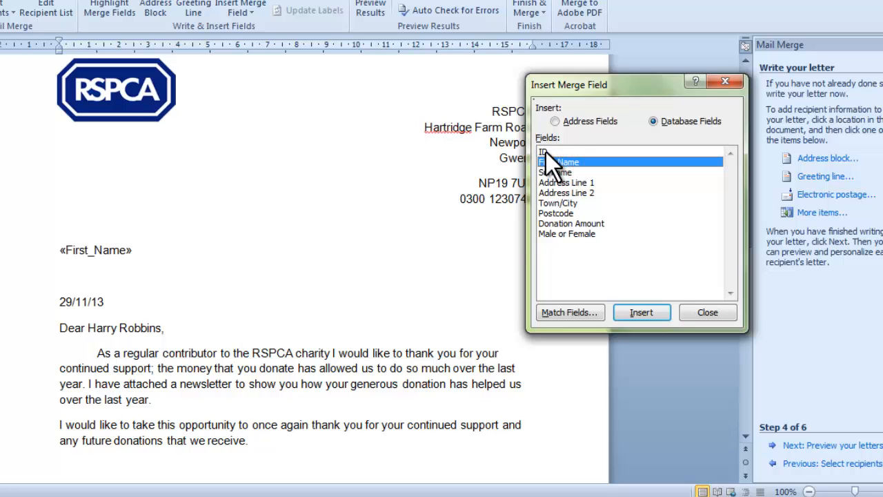
{"action": "double_click", "coordinate": [557, 172]}
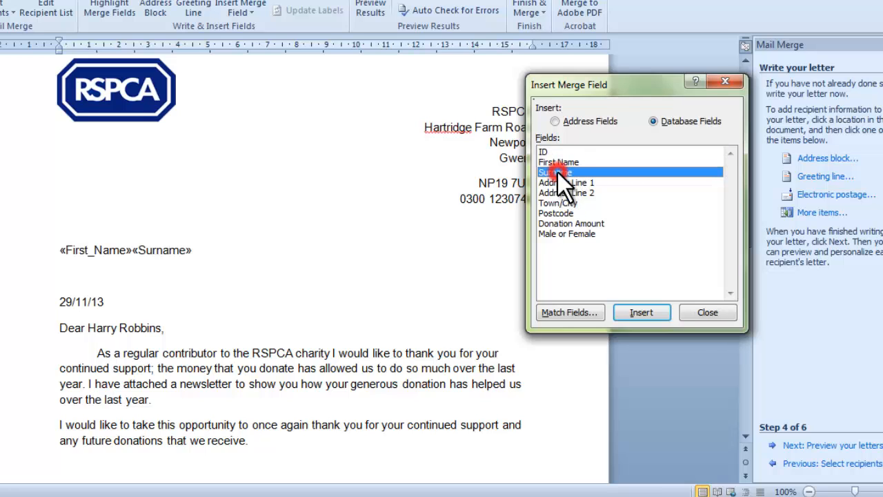
{"action": "double_click", "coordinate": [559, 182]}
{"action": "left_click", "coordinate": [560, 193]}
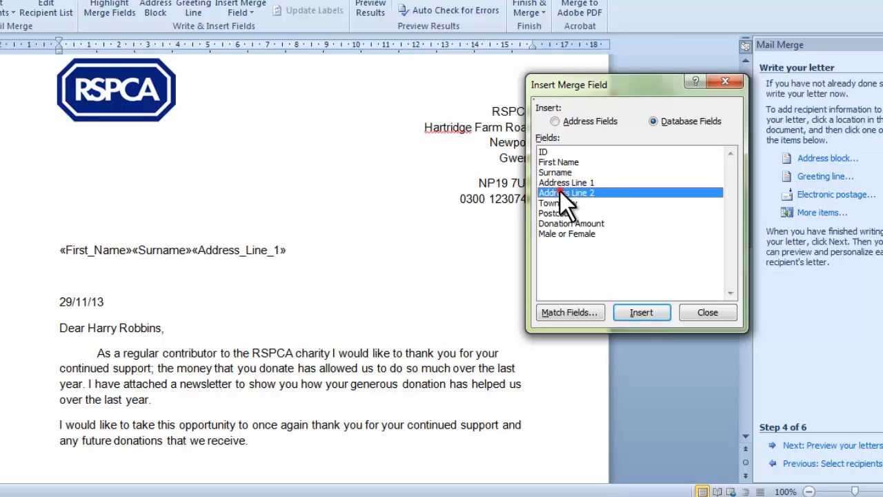
{"action": "double_click", "coordinate": [560, 191]}
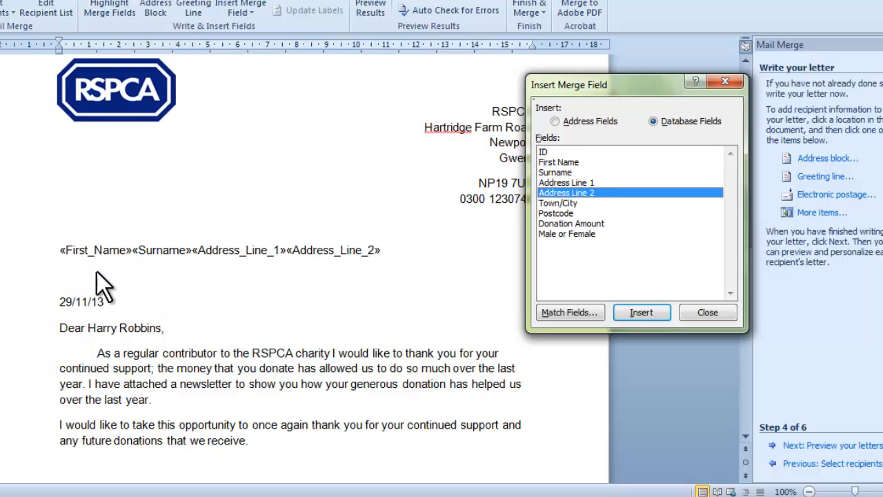
{"action": "double_click", "coordinate": [554, 205]}
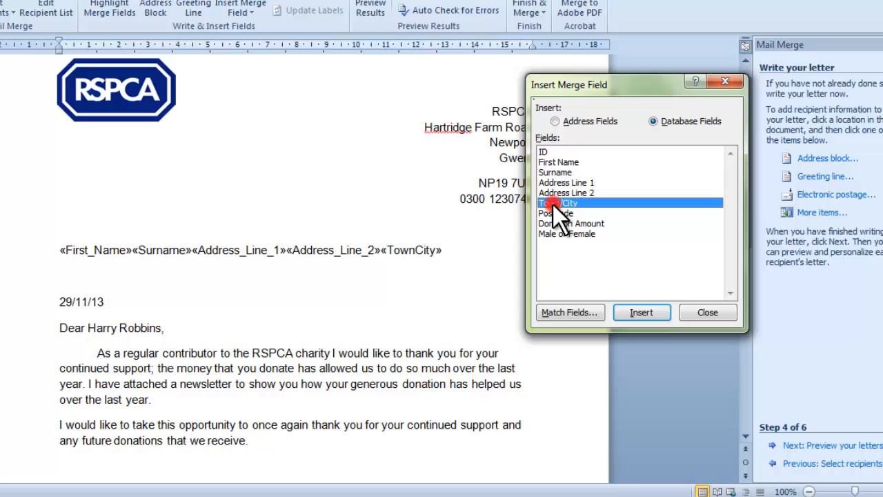
{"action": "double_click", "coordinate": [556, 215]}
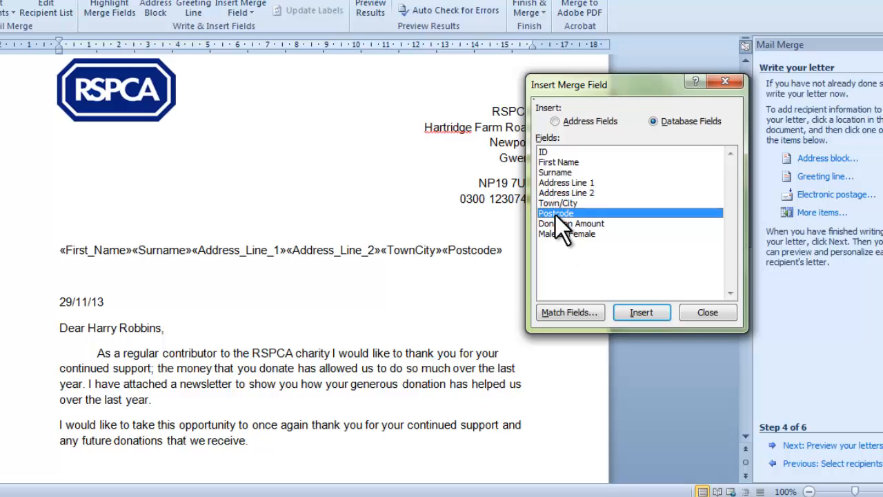
{"action": "left_click", "coordinate": [698, 311]}
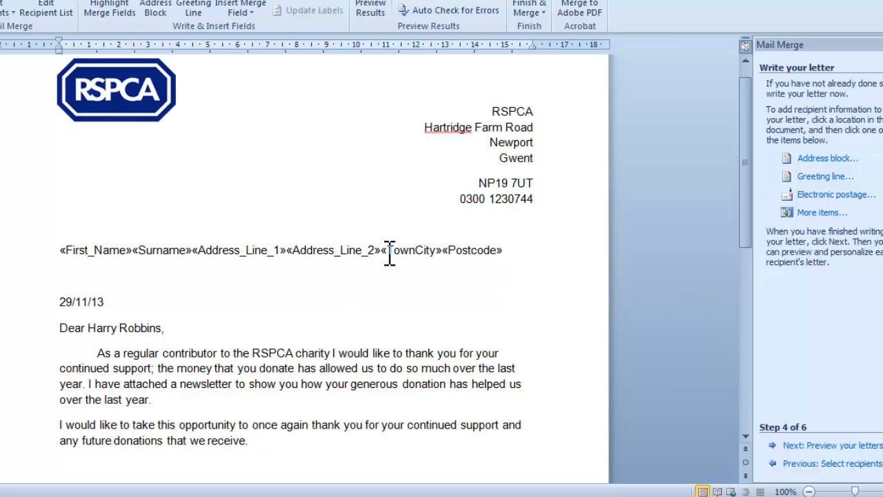
Separate the First Name and Surname fields with a space and start the Address Line 1 field on a new line without paragraph spacing.
{"action": "left_click", "coordinate": [133, 251]}
{"action": "left_click", "coordinate": [132, 250]}
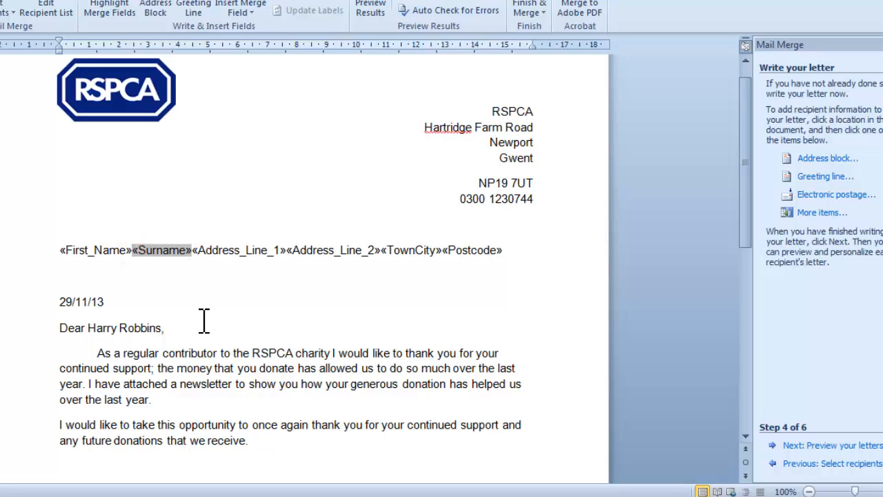
{"action": "left_click", "coordinate": [197, 250]}
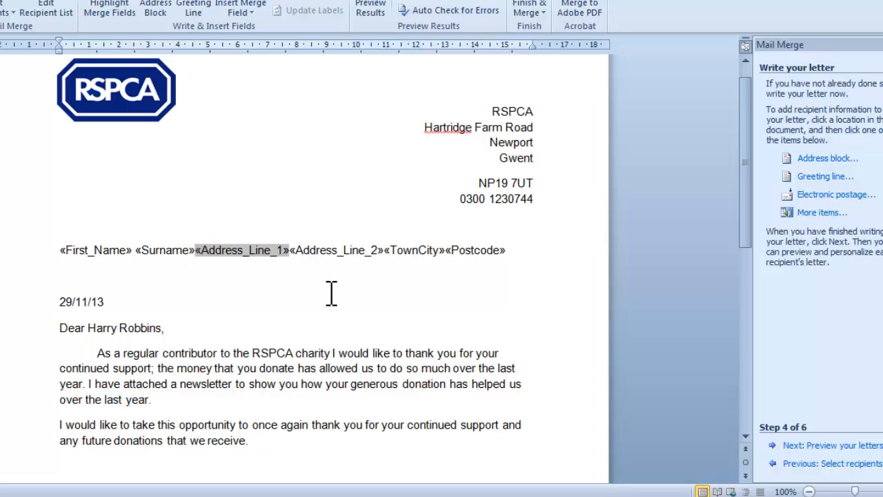
{"action": "key", "text": "Return"}
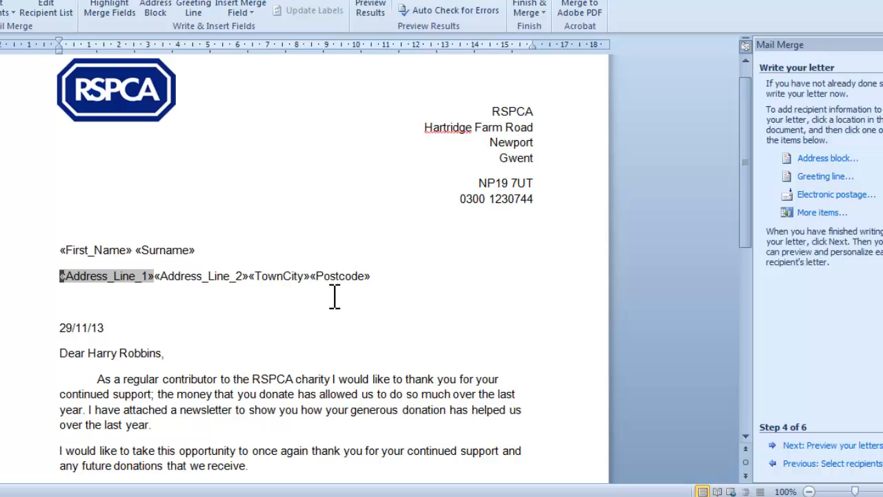
{"action": "key", "text": "BackSpace"}
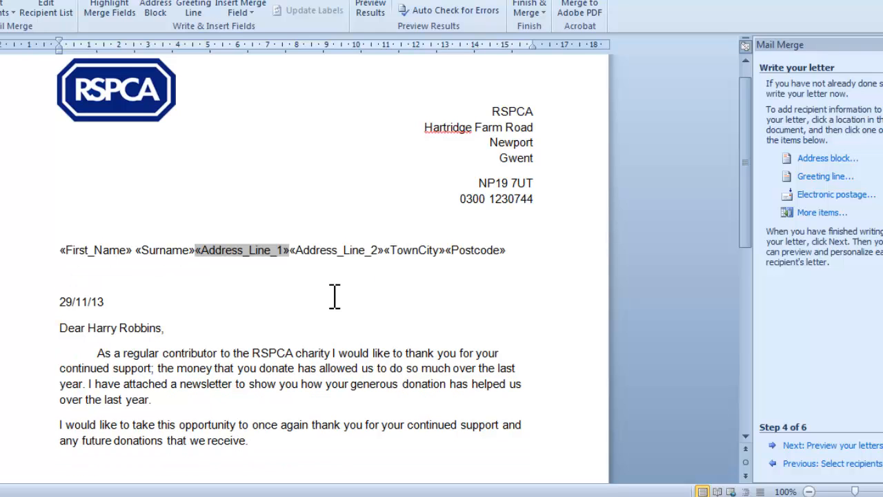
{"action": "key", "text": "shift+Return"}
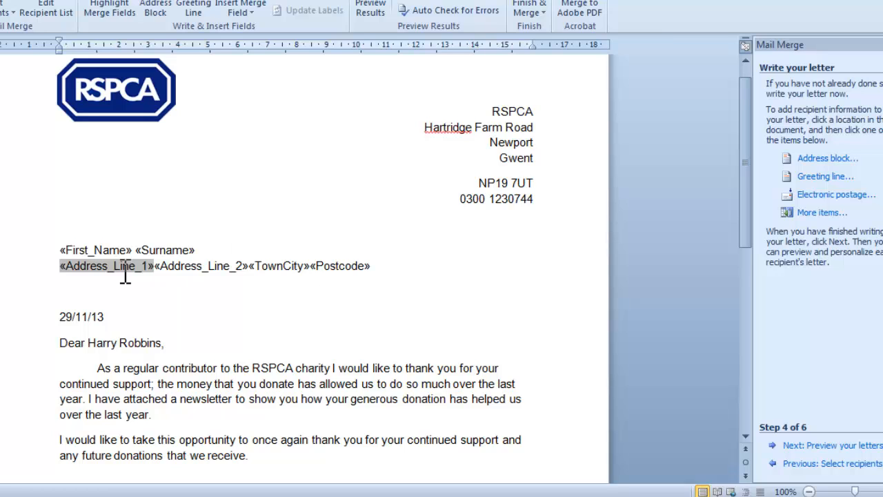
Put the Address Line 2, Town/City and Postcode fields each on their own line using line breaks within the same paragraph.
{"action": "left_click", "coordinate": [156, 268]}
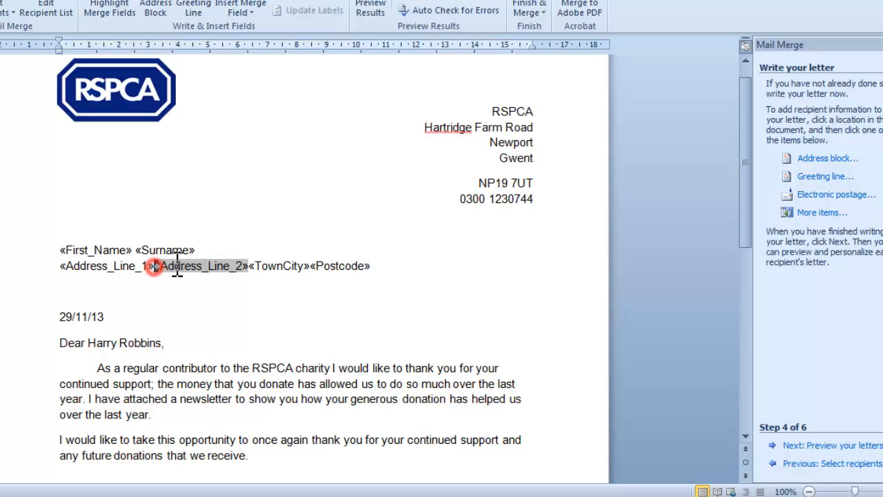
{"action": "key", "text": "shift+Return"}
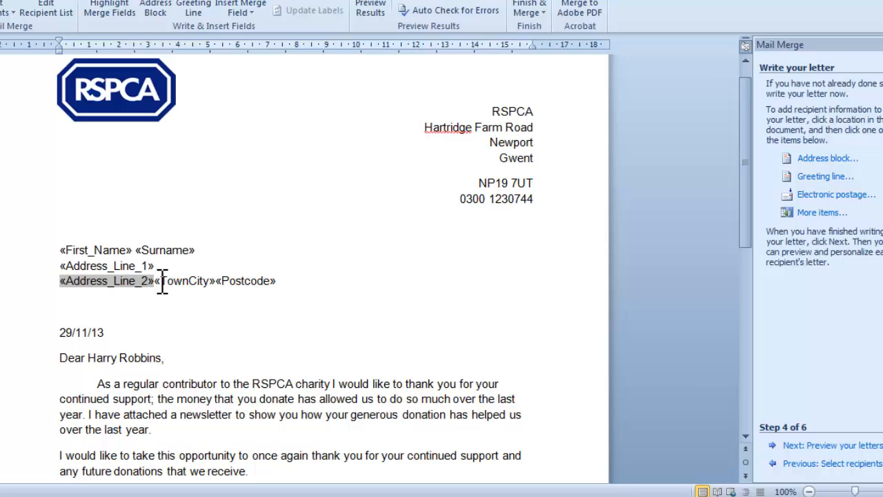
{"action": "left_click", "coordinate": [154, 280]}
{"action": "key", "text": "shift+Return"}
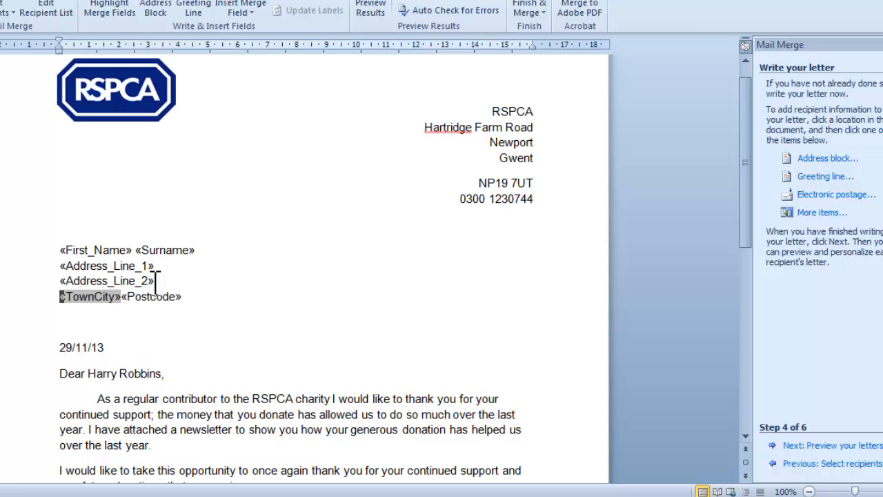
{"action": "left_click", "coordinate": [122, 297]}
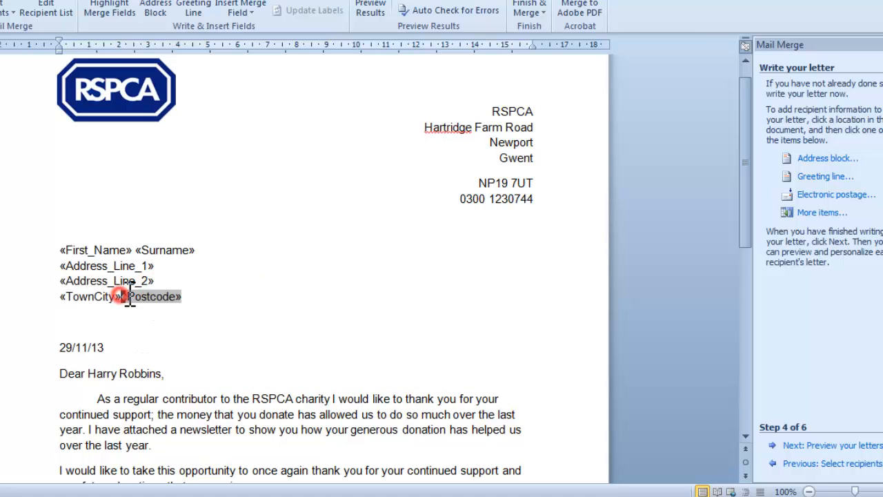
{"action": "key", "text": "shift+Return"}
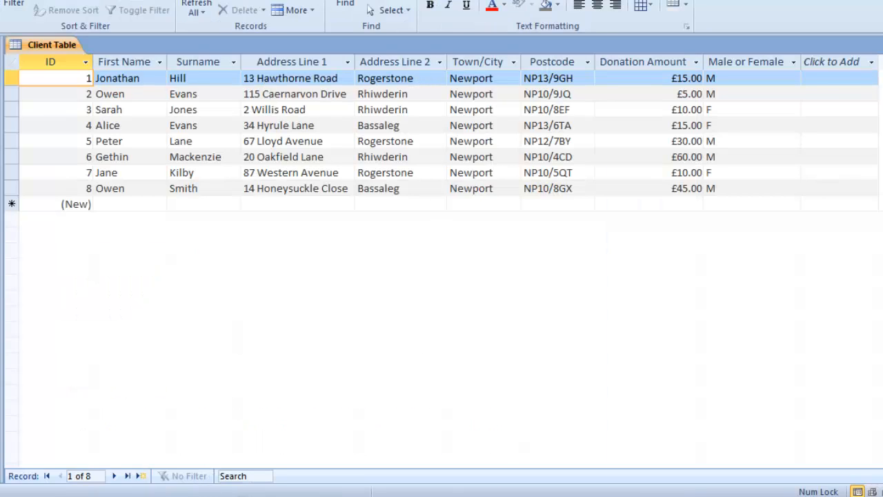
Switch back from Access to the letter in Word and delete the sample recipient name after "Dear", keeping the comma.
{"action": "mouse_move", "coordinate": [49, 495]}
{"action": "left_click", "coordinate": [4, 455]}
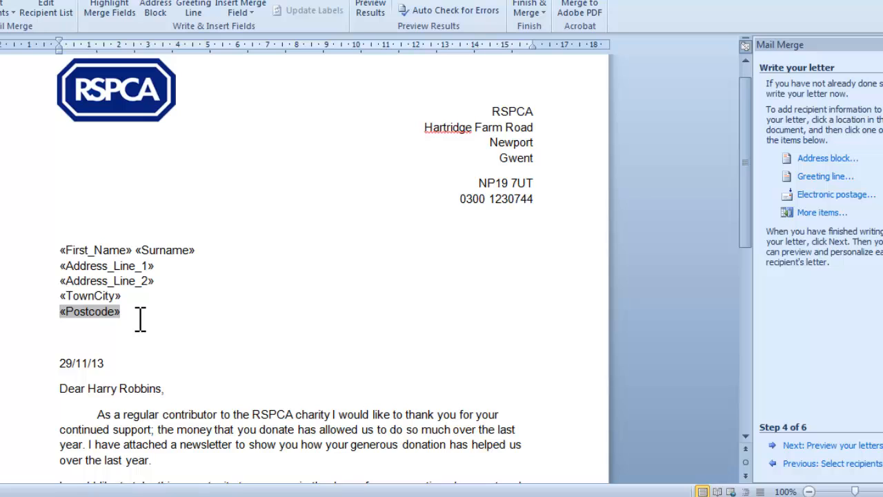
{"action": "left_click", "coordinate": [159, 388]}
{"action": "left_click_drag", "start_coordinate": [160, 388], "coordinate": [99, 387]}
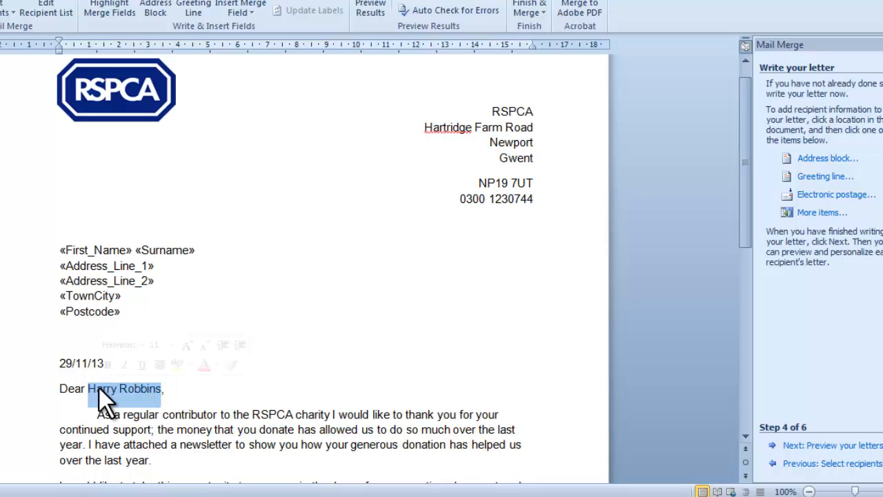
{"action": "key", "text": "Delete"}
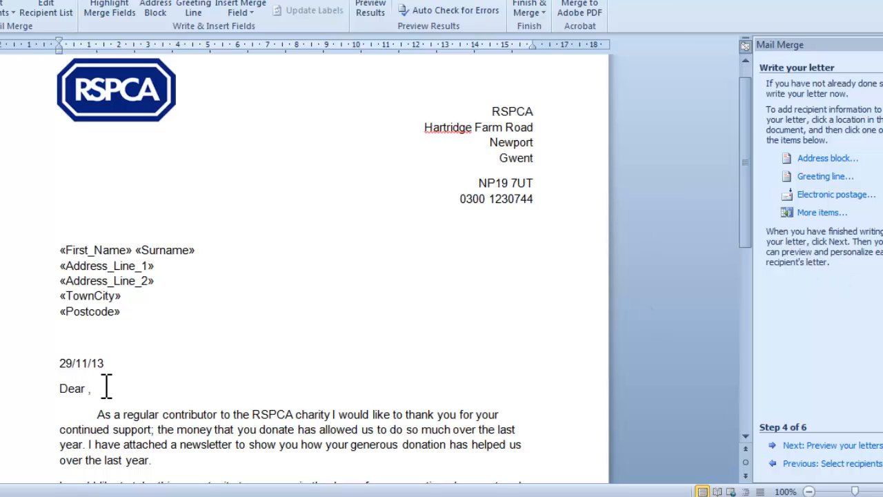
Insert the First Name and Surname merge fields between "Dear" and the comma, separated by a space.
{"action": "left_click", "coordinate": [807, 215]}
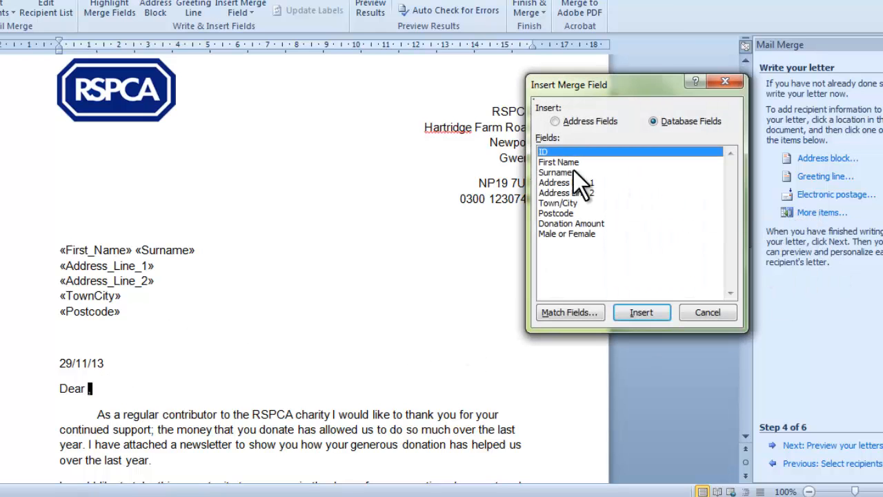
{"action": "double_click", "coordinate": [558, 161]}
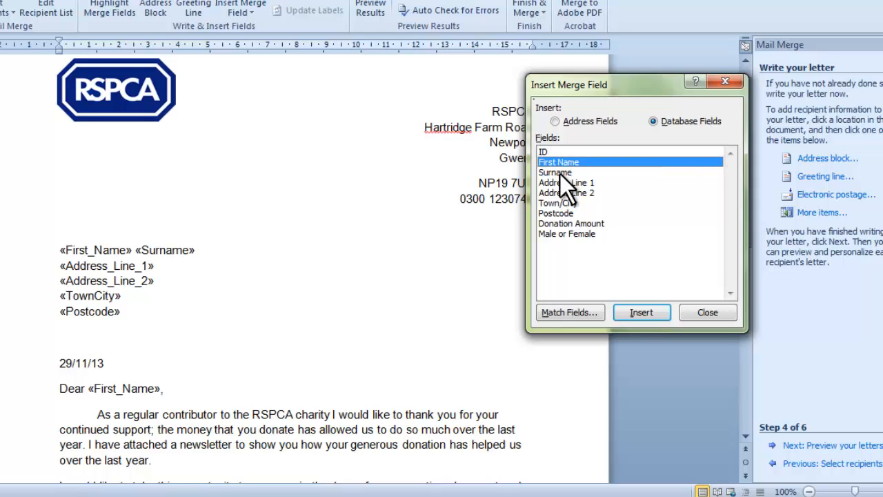
{"action": "double_click", "coordinate": [560, 173]}
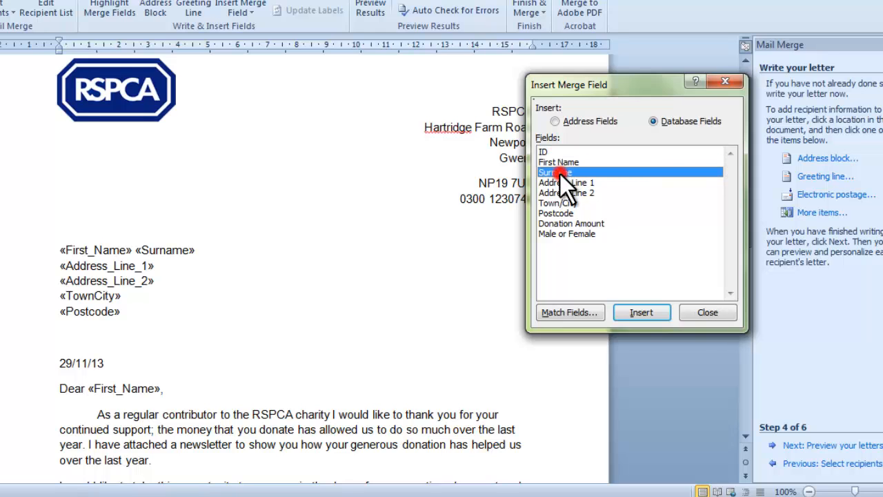
{"action": "left_click", "coordinate": [695, 312]}
{"action": "left_click", "coordinate": [162, 389]}
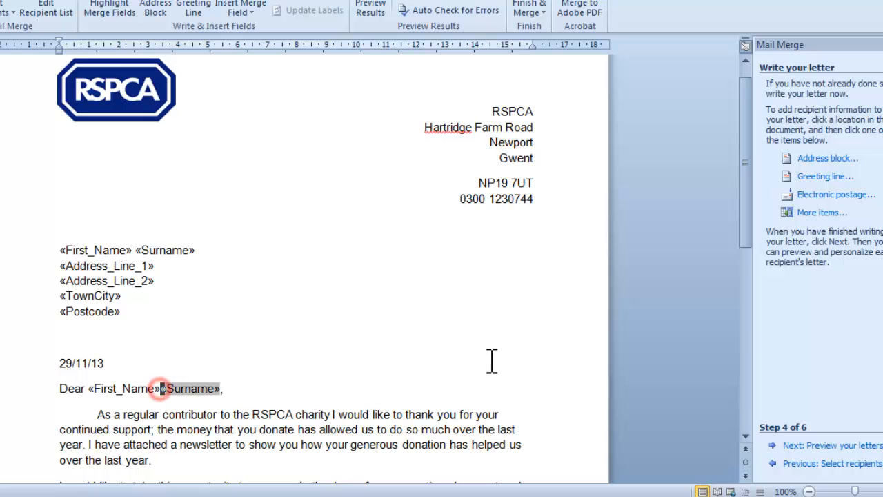
{"action": "left_click", "coordinate": [235, 391]}
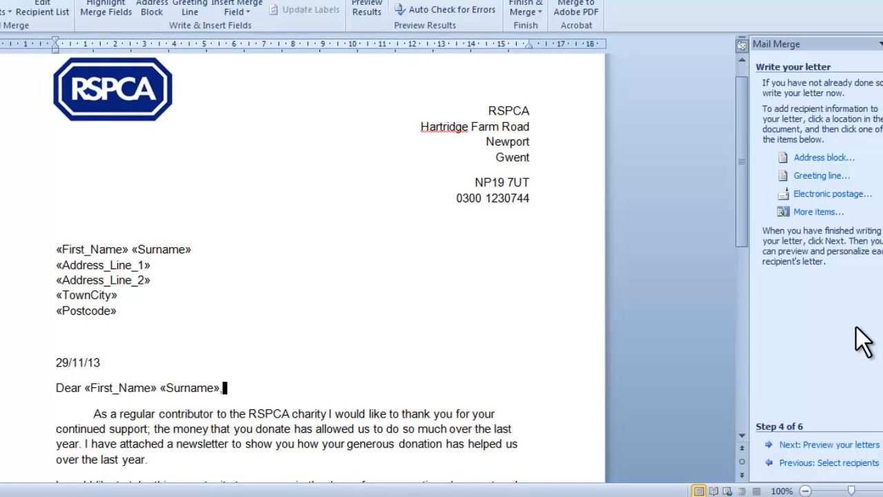
Advance the mail merge to the letter preview stage and look over the first recipient's letter.
{"action": "left_click", "coordinate": [811, 448]}
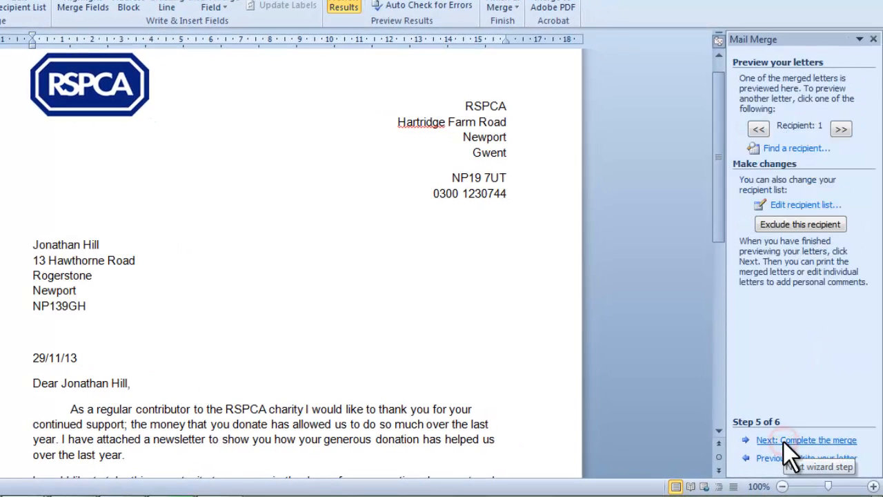
{"action": "scroll", "coordinate": [328, 299], "scroll_direction": "down", "scroll_amount": 2}
{"action": "scroll", "coordinate": [328, 298], "scroll_direction": "up", "scroll_amount": 1}
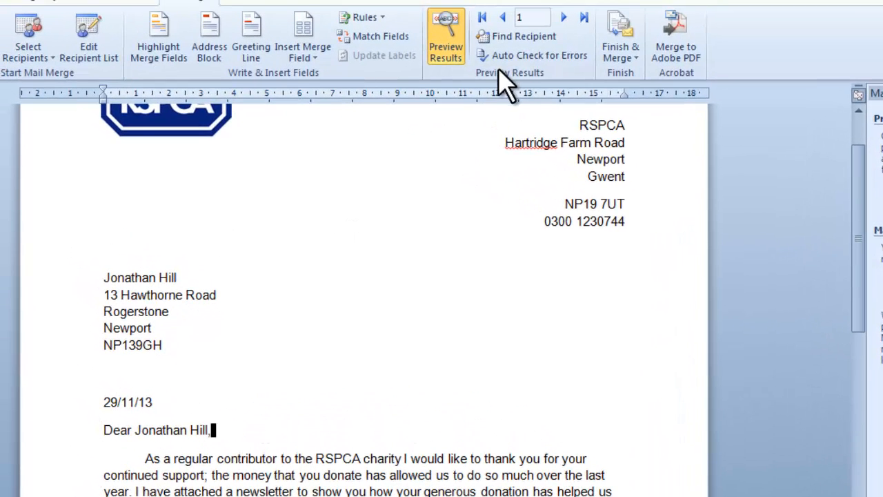
Page through the previewed letters up to recipient 8 and back to recipient 5.
{"action": "left_click", "coordinate": [561, 19]}
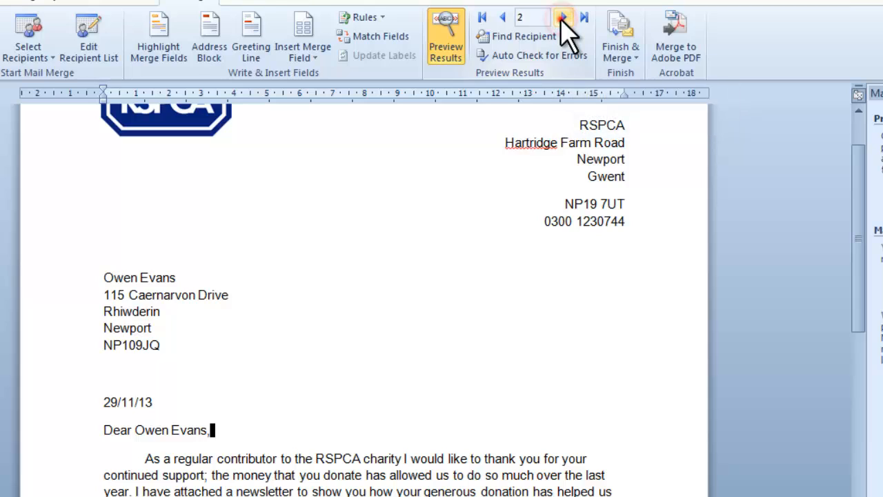
{"action": "left_click", "coordinate": [560, 18]}
{"action": "left_click", "coordinate": [560, 18]}
{"action": "left_click", "coordinate": [560, 18]}
{"action": "left_click", "coordinate": [561, 18]}
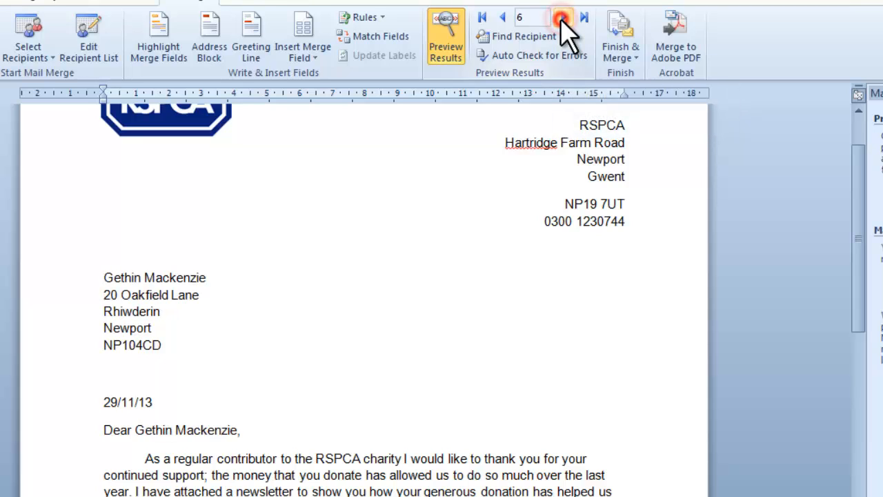
{"action": "left_click", "coordinate": [560, 19]}
{"action": "left_click", "coordinate": [560, 18]}
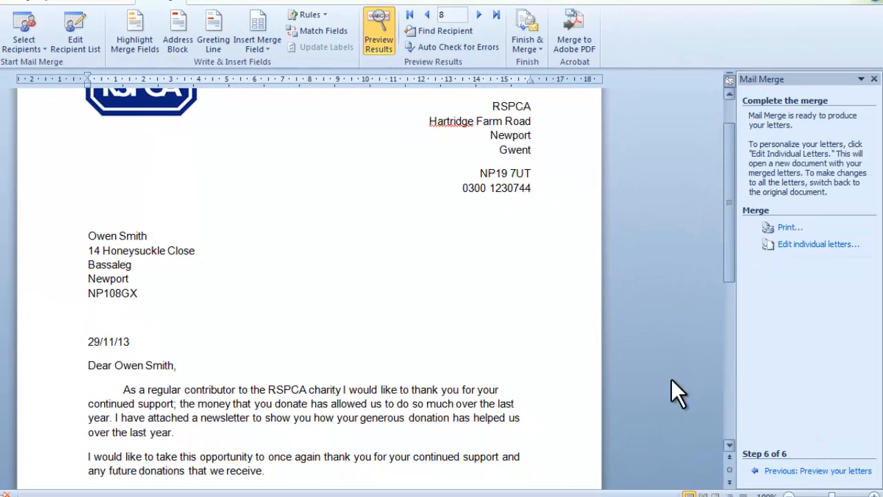
{"action": "left_click", "coordinate": [431, 15]}
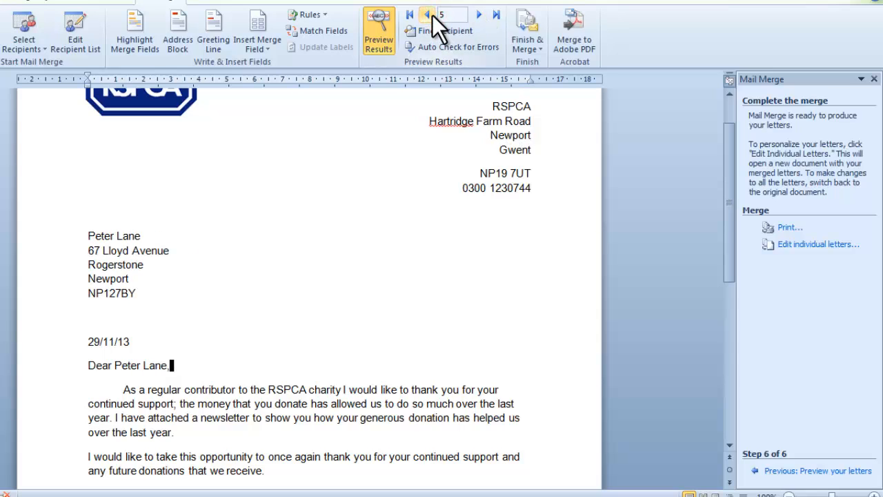